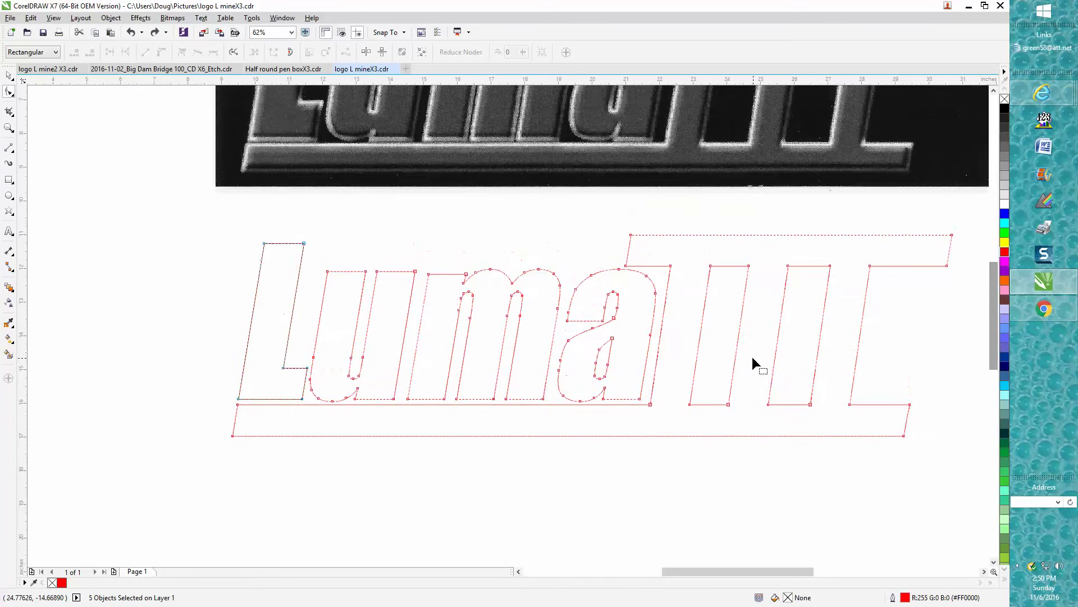
Zoom in on the 'Lum' letters and show their editable nodes
left_click(10, 129)
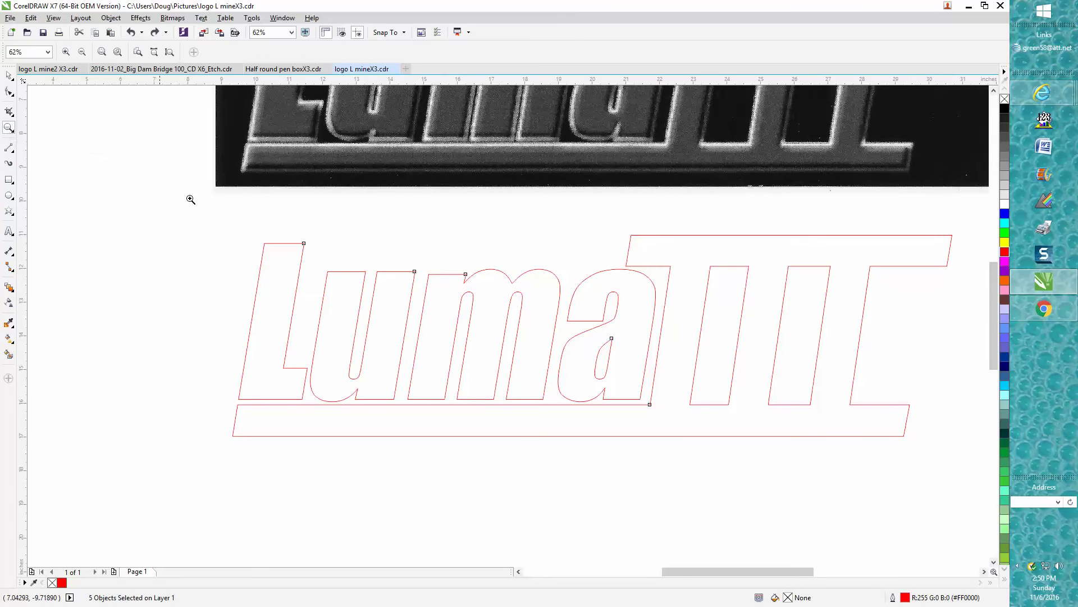
mouse_move(355, 223)
left_mouse_down()
mouse_move(546, 318)
mouse_move(669, 337)
left_mouse_up()
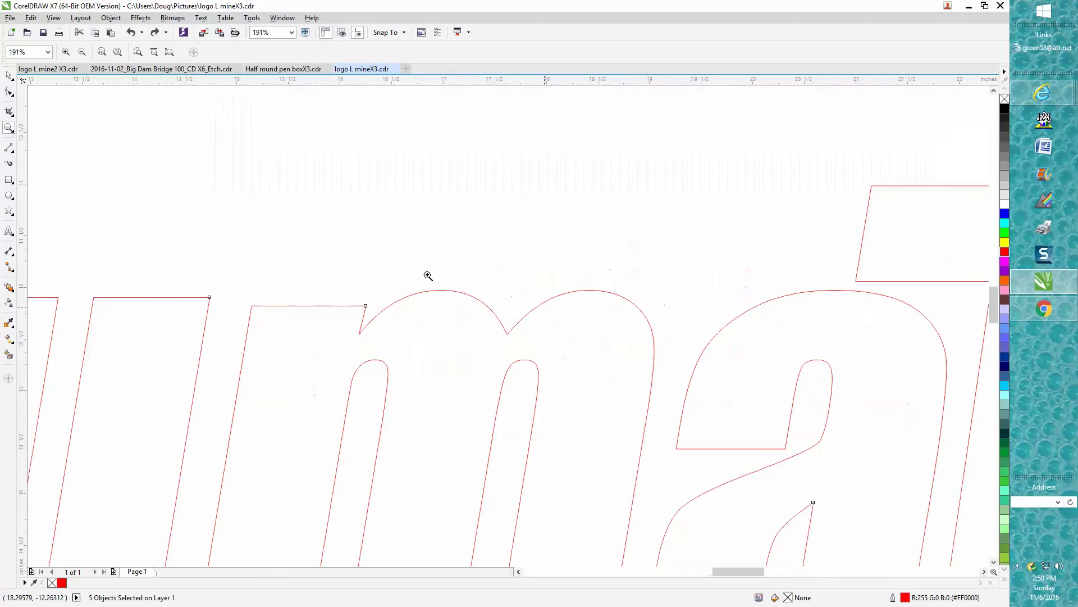
left_click(8, 76)
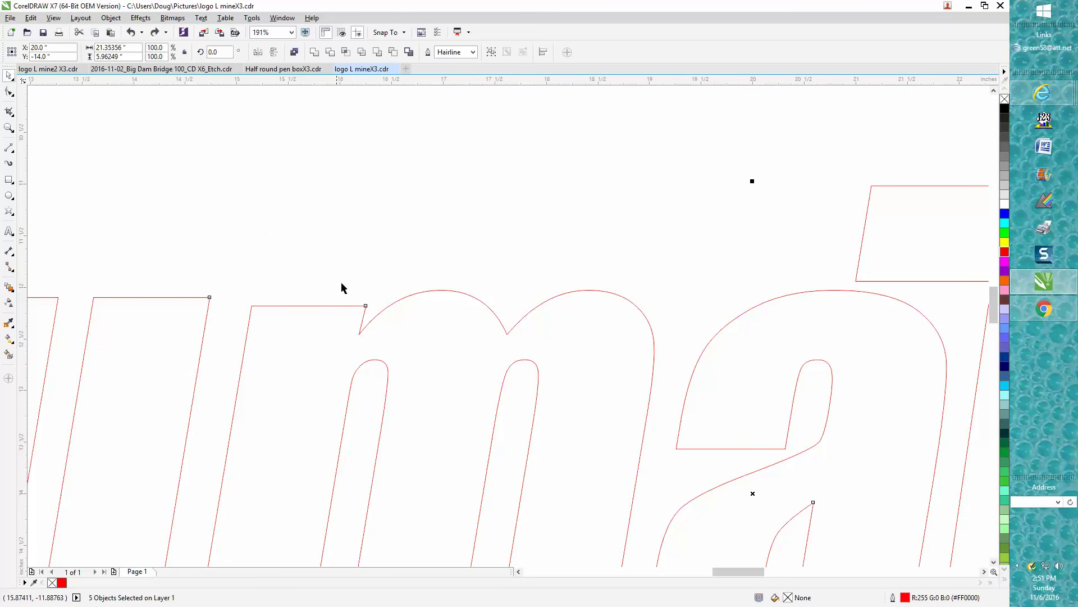
left_click(9, 93)
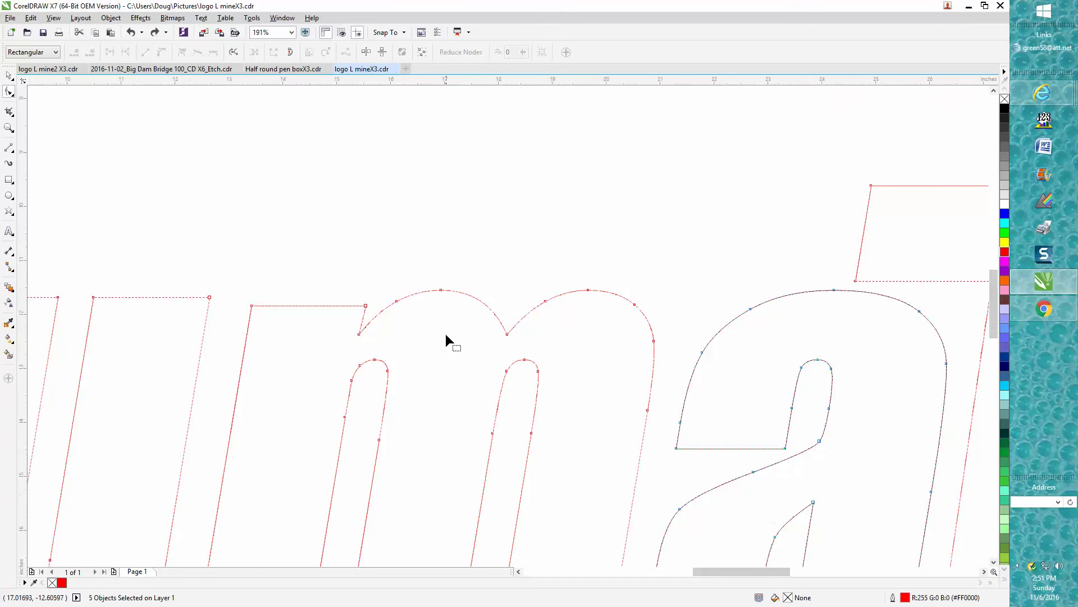
scroll(451, 345, "down", 3)
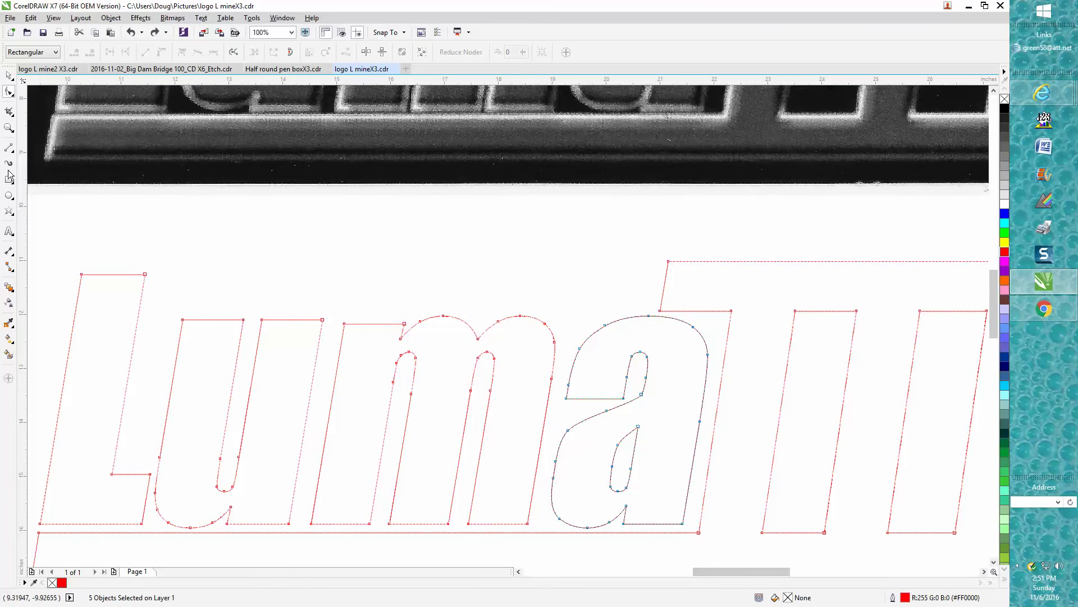
left_click(9, 127)
left_click_drag(165, 271, 322, 509)
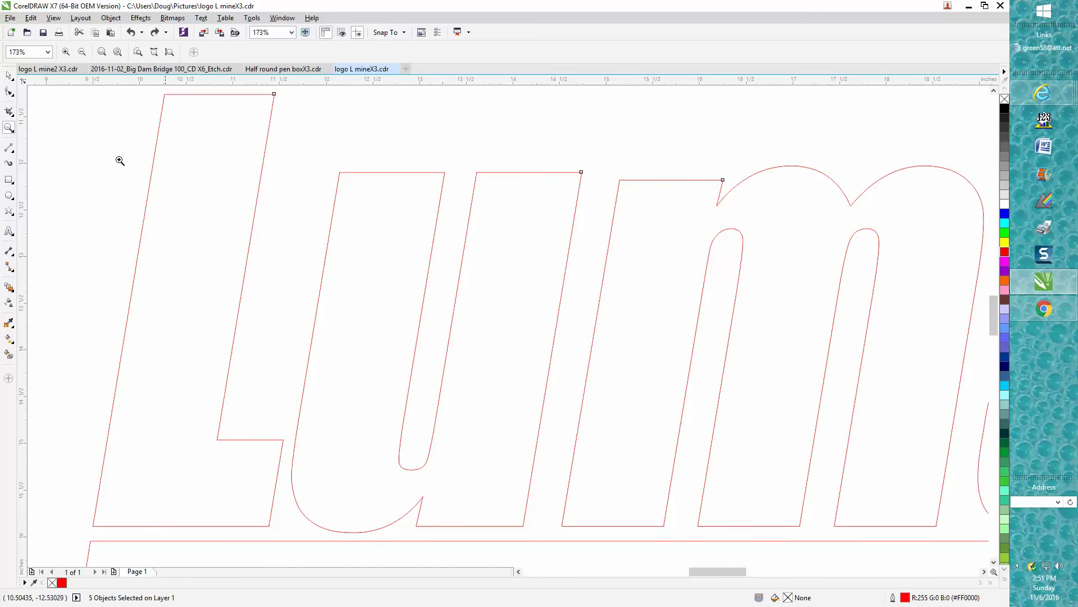
left_click(9, 92)
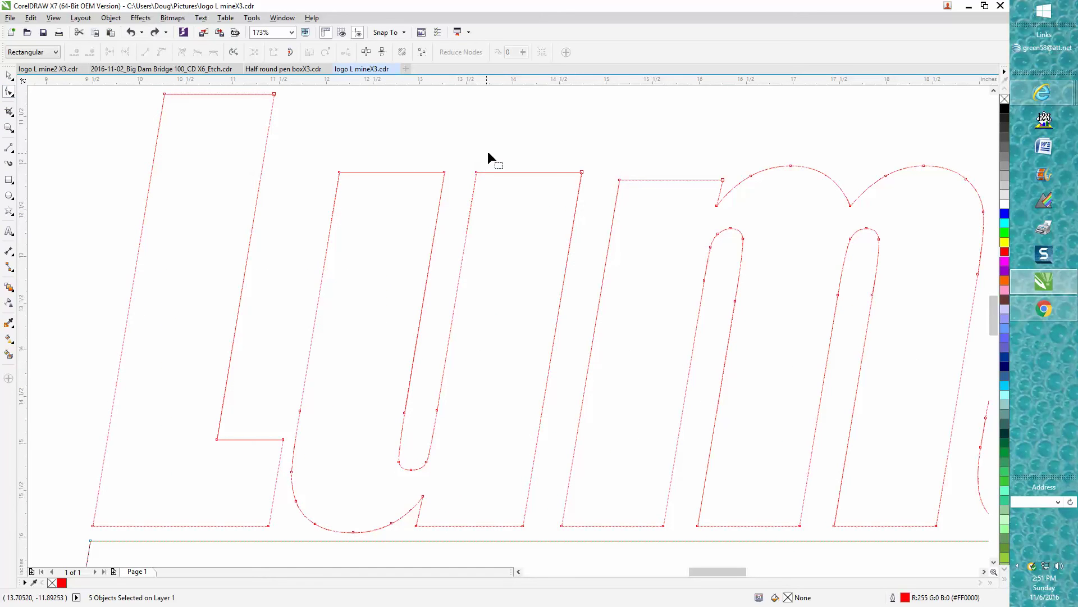
Try marquee-selecting nodes along the u's inner stroke, then deselect them
left_click_drag(489, 152, 436, 462)
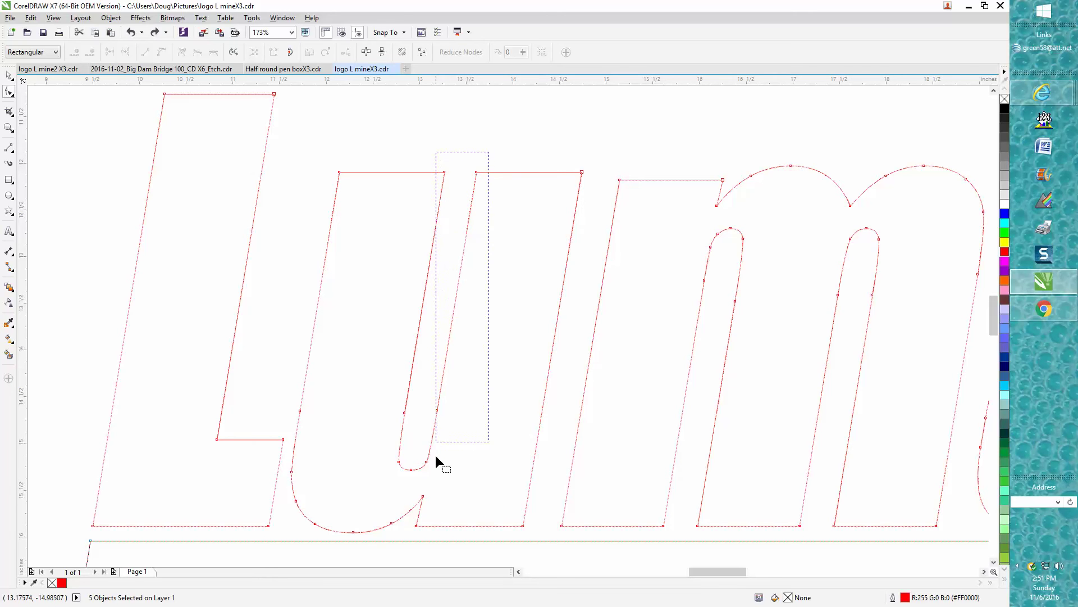
left_click_drag(436, 458, 421, 482)
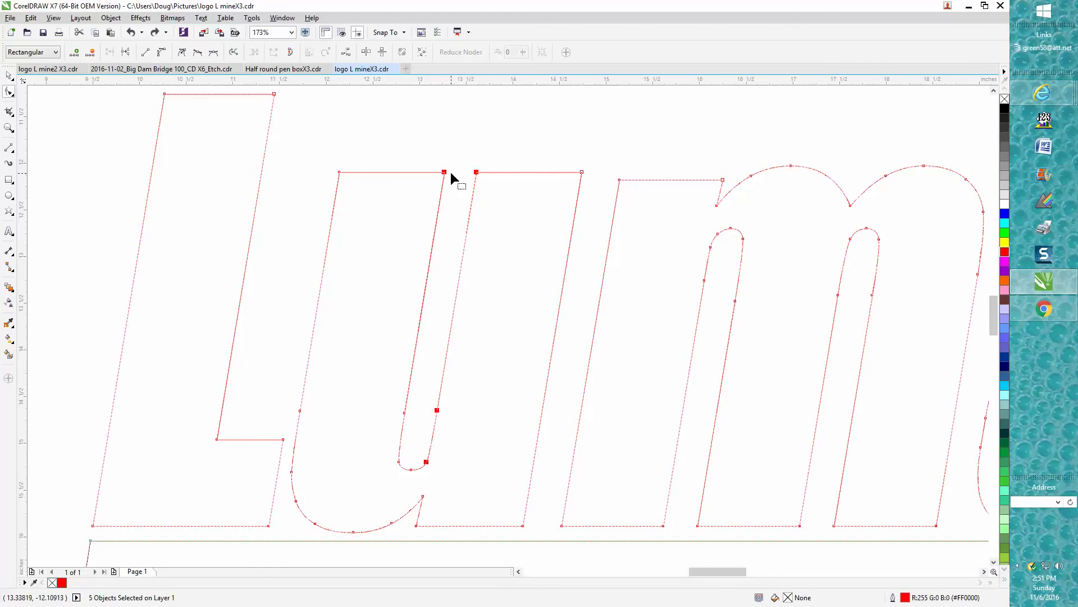
left_click(476, 150)
left_click_drag(461, 226, 439, 477)
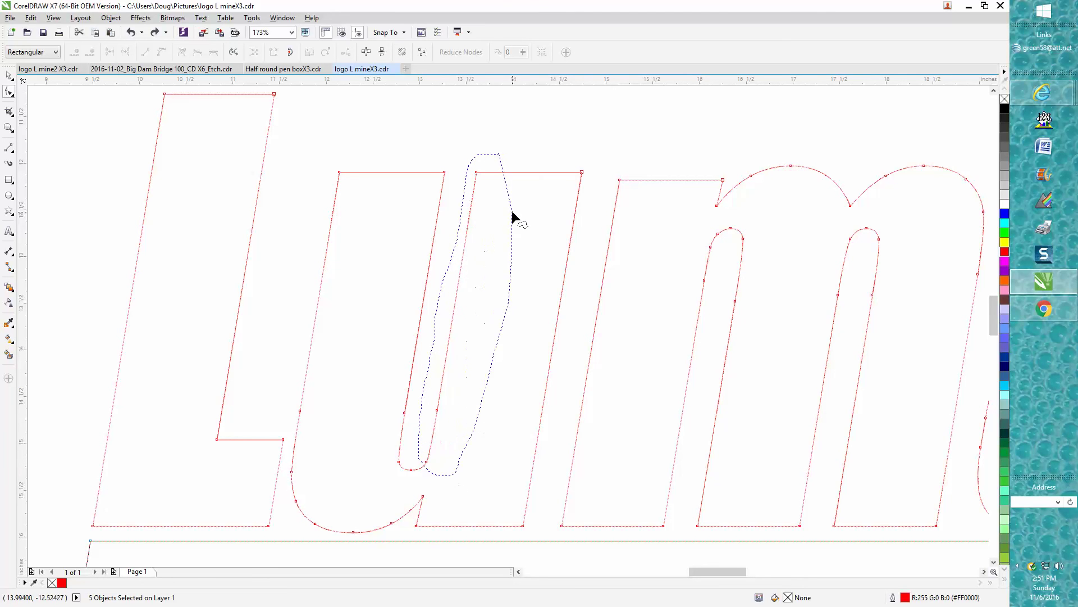
left_click_drag(438, 474, 511, 215)
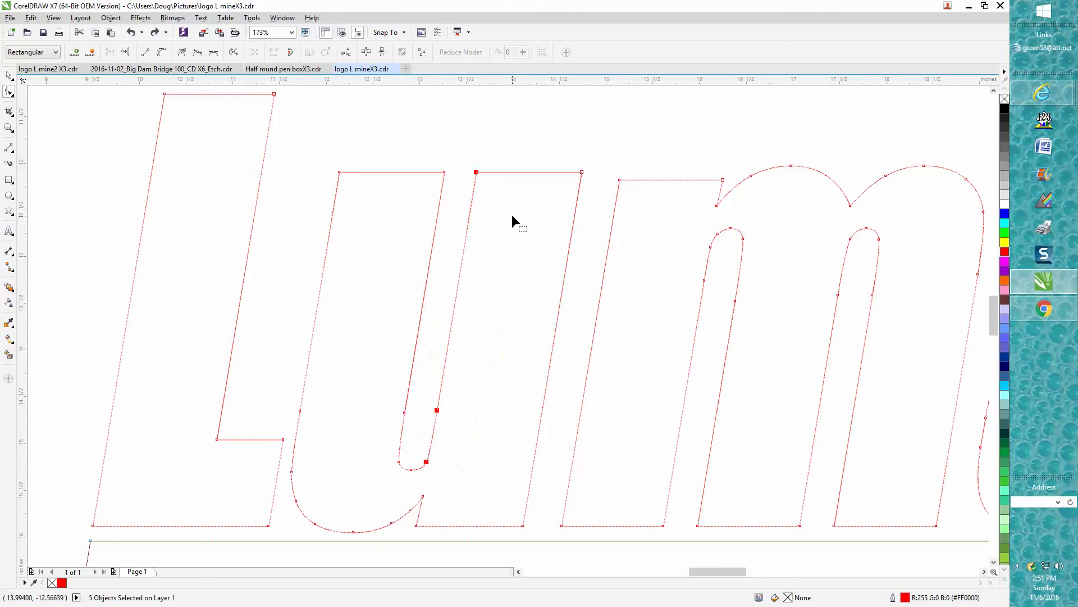
left_click(519, 147)
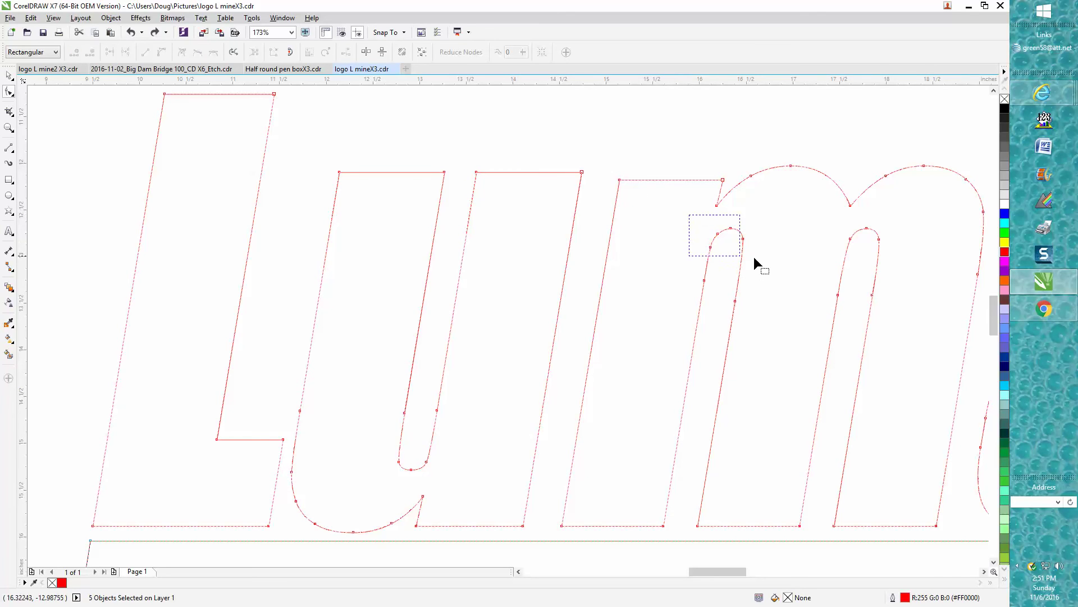
Try selecting the n's inner arch nodes, then deselect them
left_click_drag(688, 215, 762, 264)
left_click(645, 237)
left_click_drag(699, 220, 772, 245)
left_click_drag(693, 215, 785, 243)
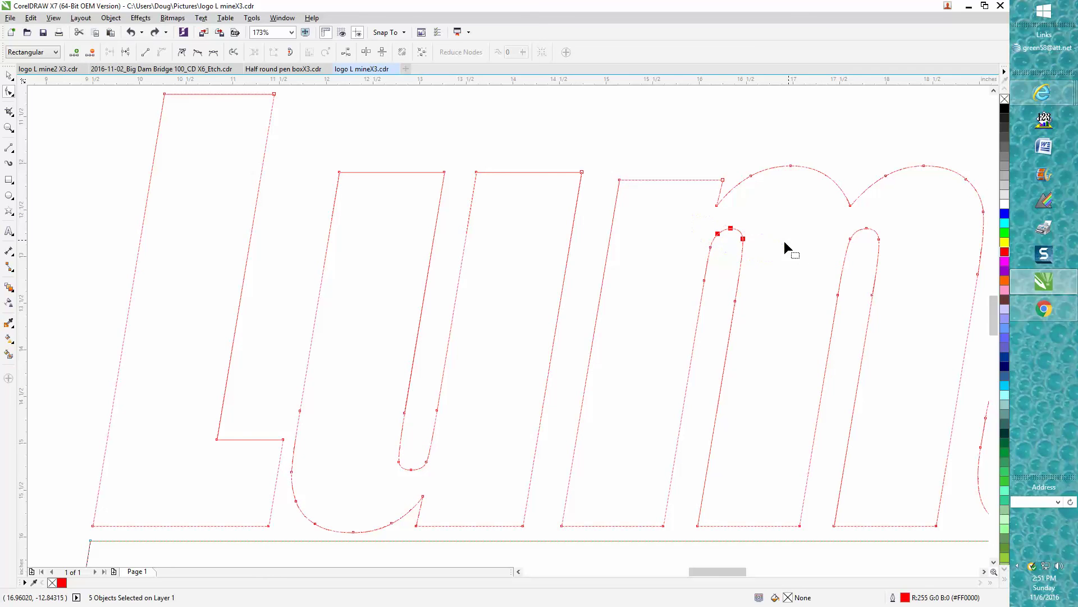
left_click(482, 154)
Drag the u's right-stem inner nodes left to narrow its opening
left_click(477, 171)
left_click(437, 410, "shift")
left_click(426, 462, "shift")
left_click_drag(438, 414, 424, 411)
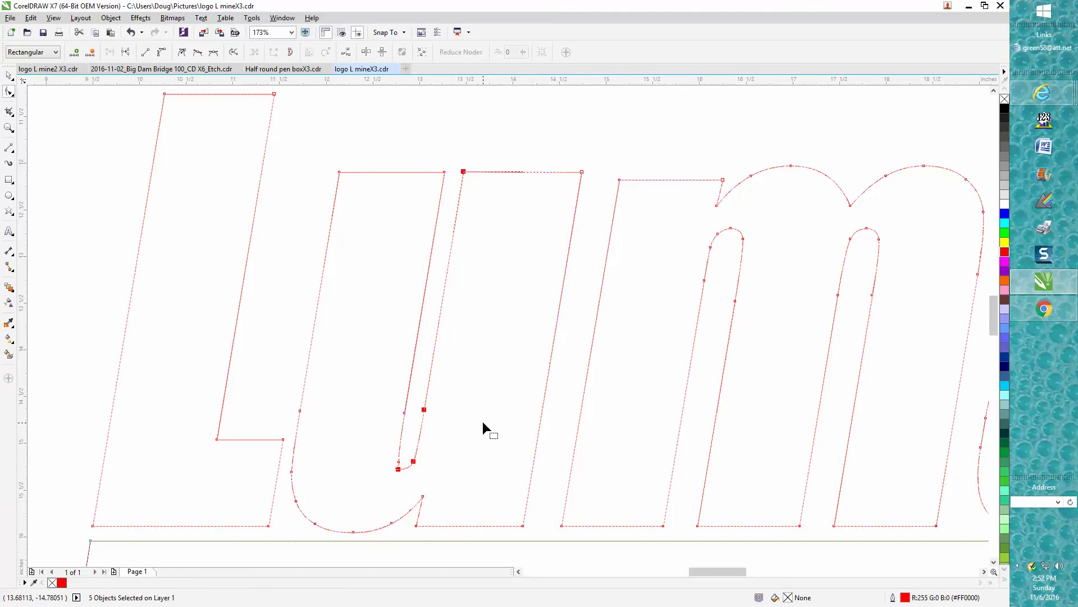
Shift-select the four top corner nodes of the u
left_click(443, 173)
left_click(339, 172, "shift")
left_click(463, 172, "shift")
left_click(581, 172, "shift")
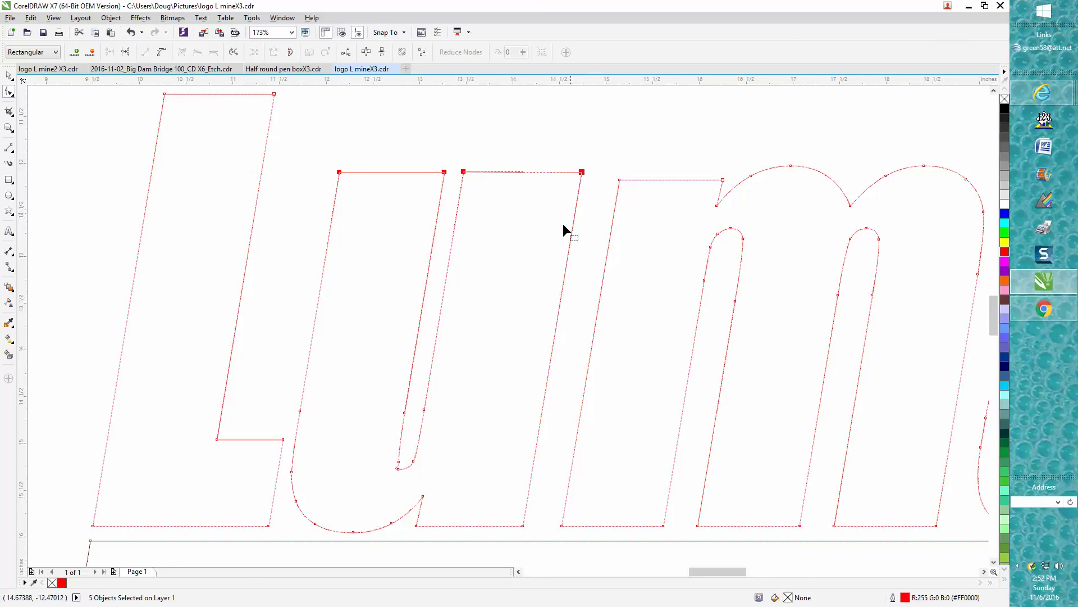